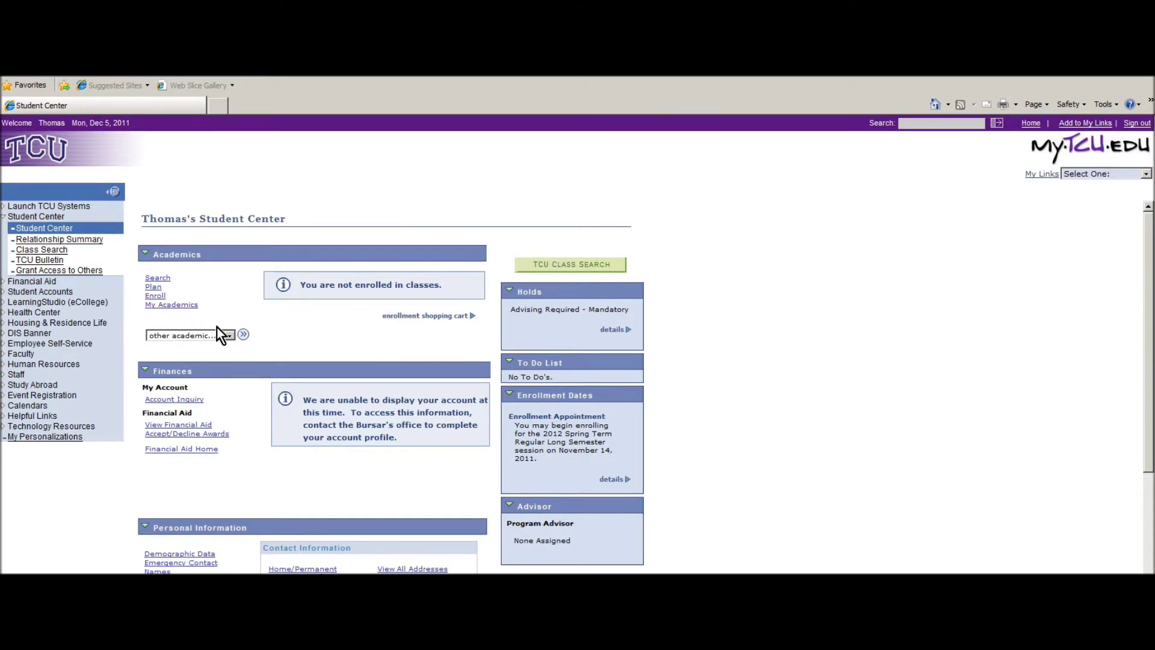
Glance at the other academic pages list, then highlight Registrar's Office as the hold's department
{"action": "left_click", "coordinate": [230, 337]}
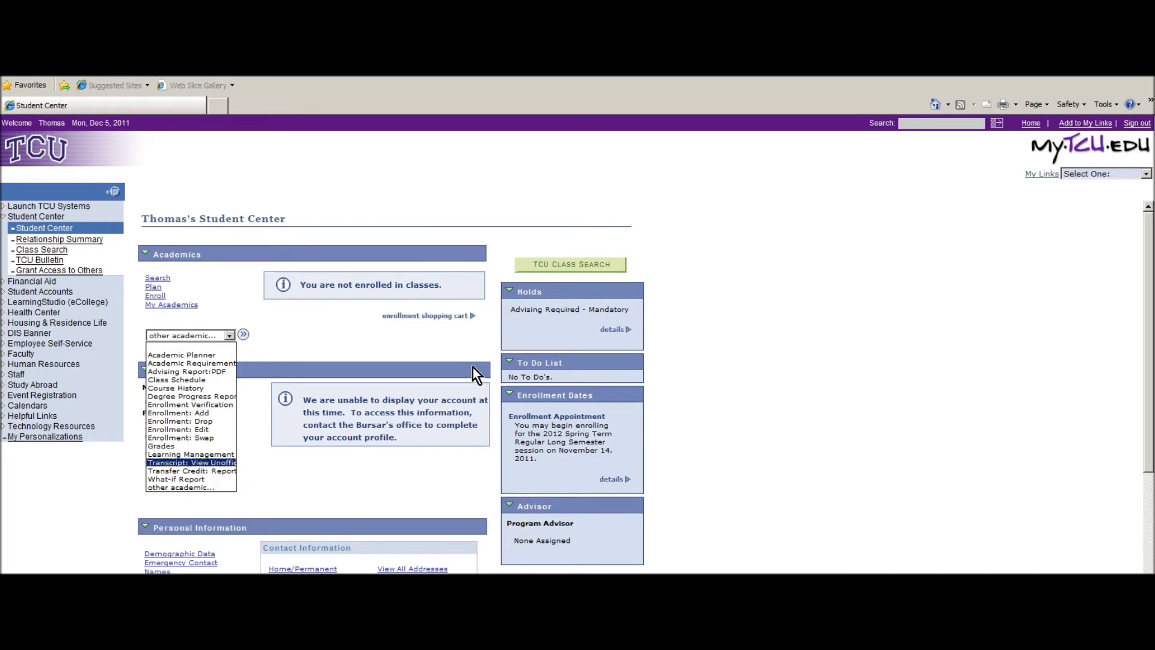
{"action": "left_click", "coordinate": [343, 356]}
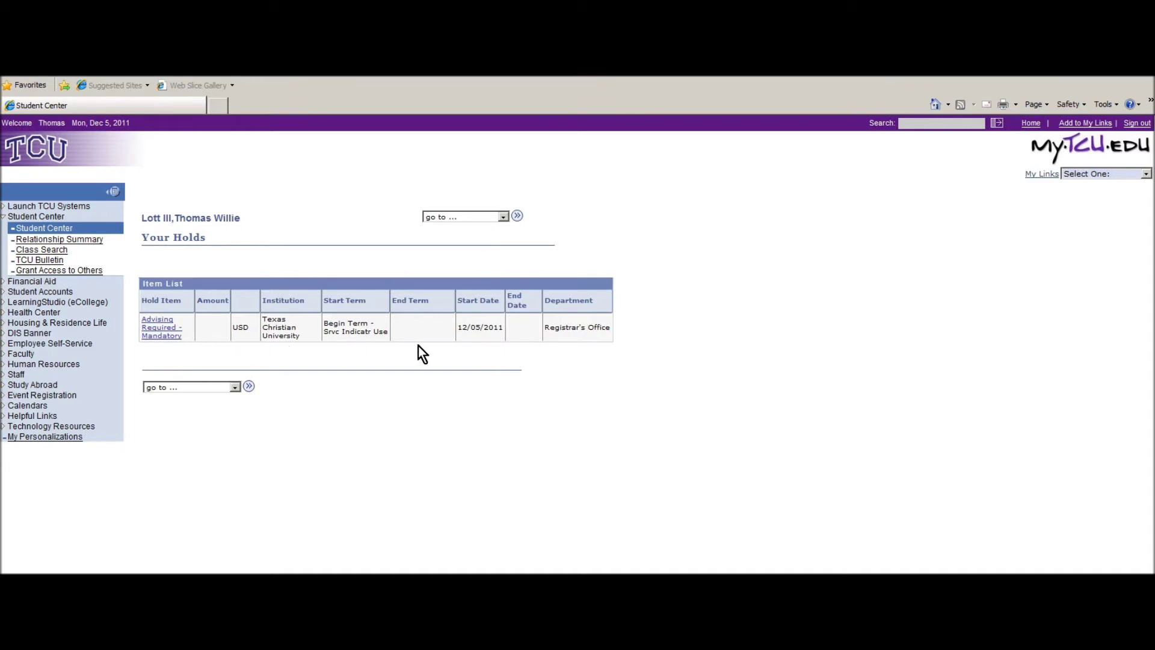
{"action": "left_click_drag", "start_coordinate": [545, 327], "coordinate": [601, 329]}
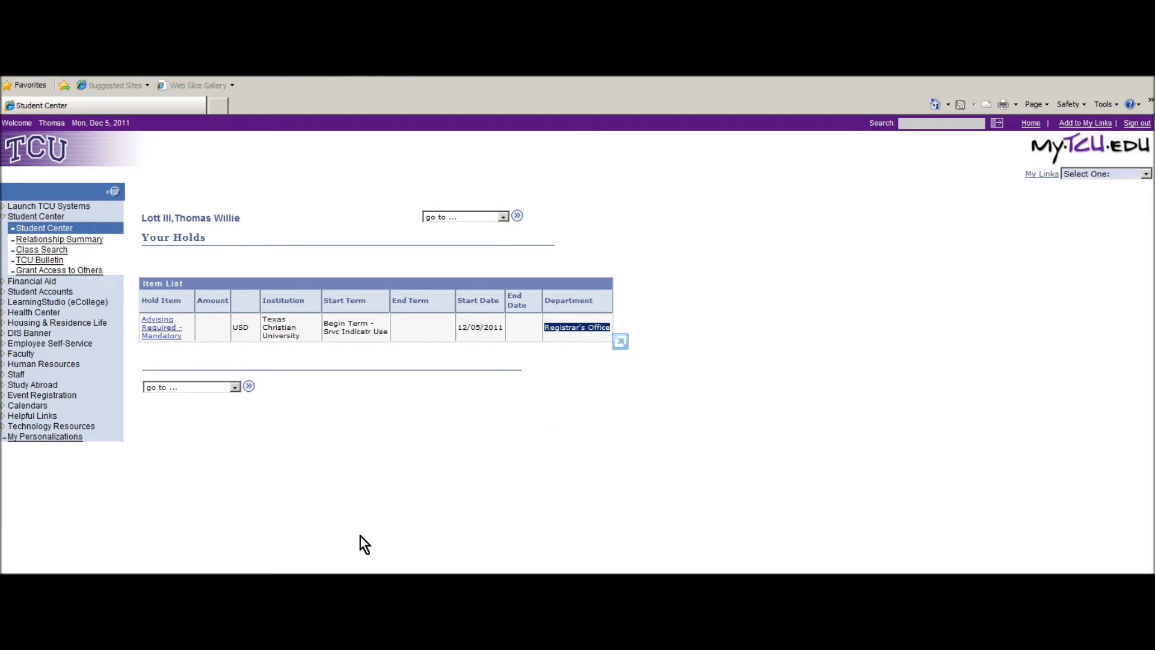
Back on the Student Center, highlight the November 14, 2011 Spring 2012 appointment start
{"action": "key", "text": "alt+Left"}
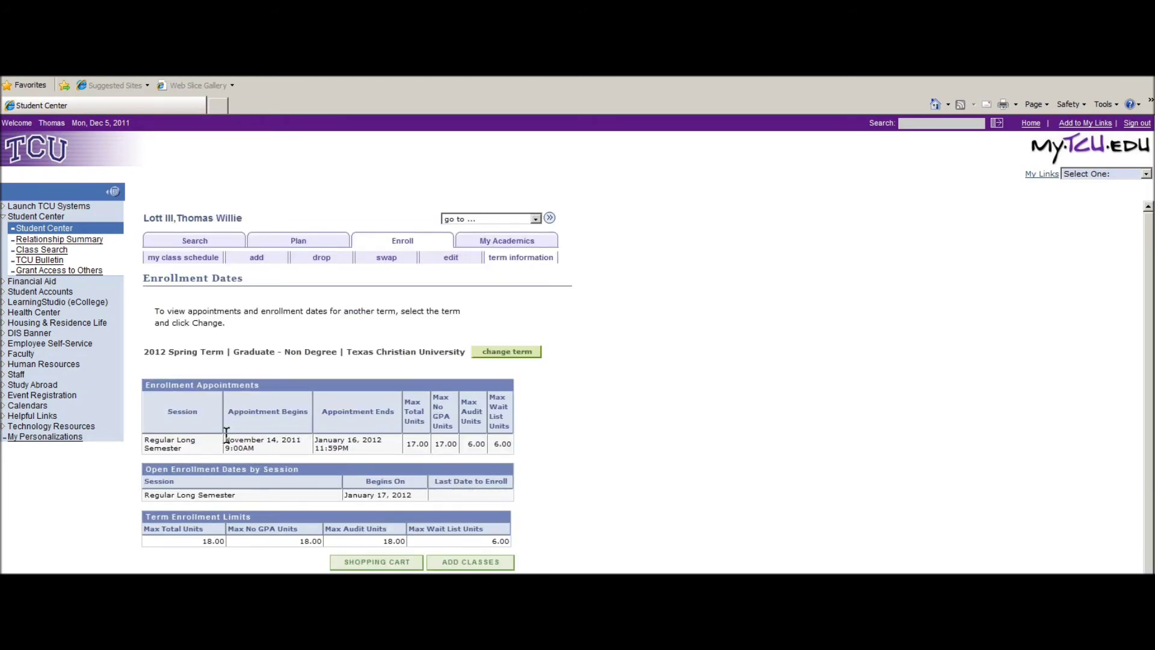
{"action": "left_click_drag", "start_coordinate": [226, 440], "coordinate": [256, 447]}
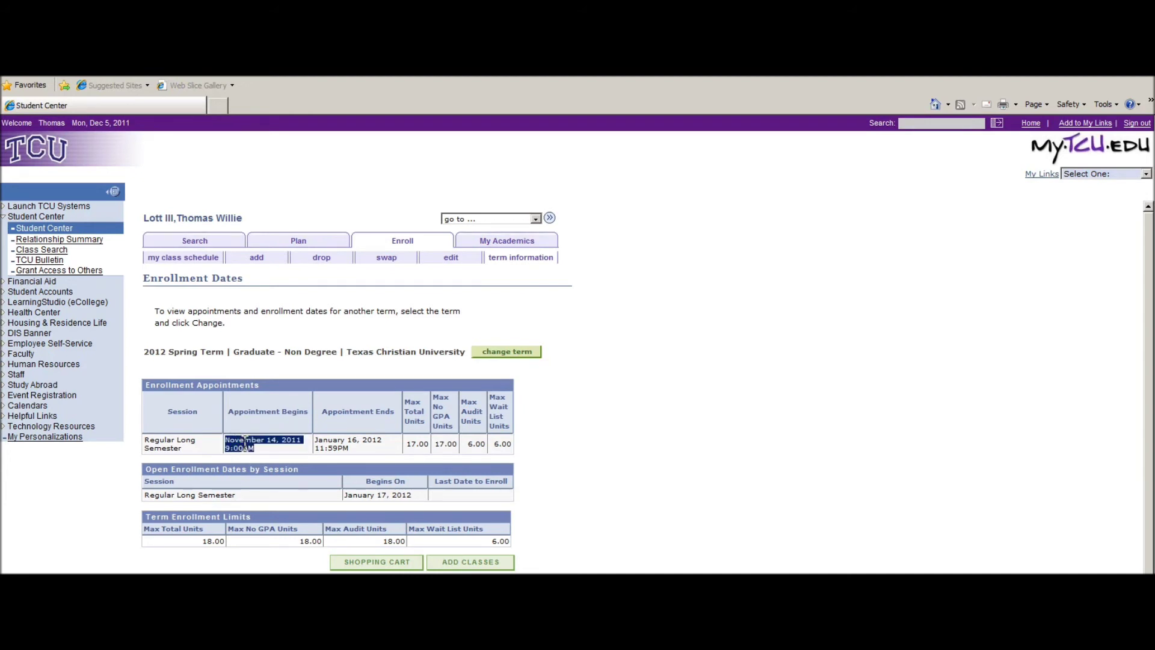